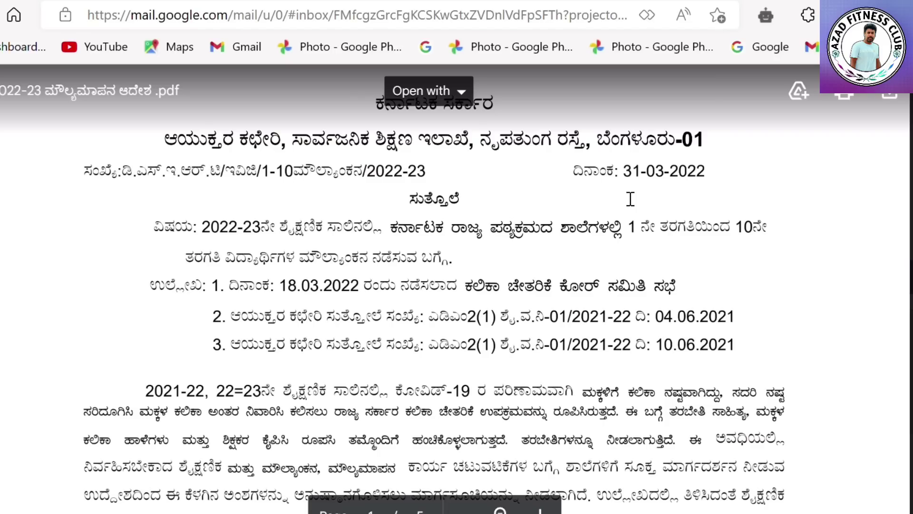
Step: Read the introduction of the 2022-23 evaluation circular, down to the start of the assessment schedule for classes 2 to 9
scroll(604, 279, "down", 15)
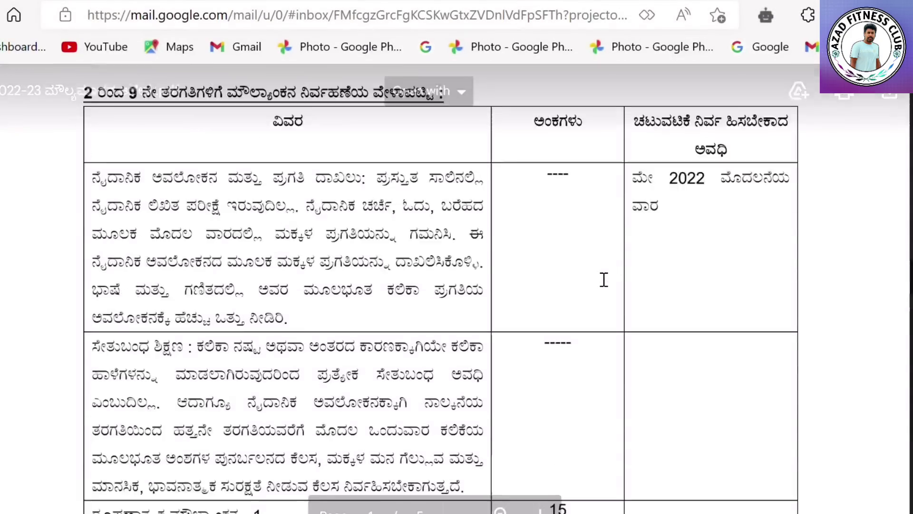
scroll(604, 279, "up", 15)
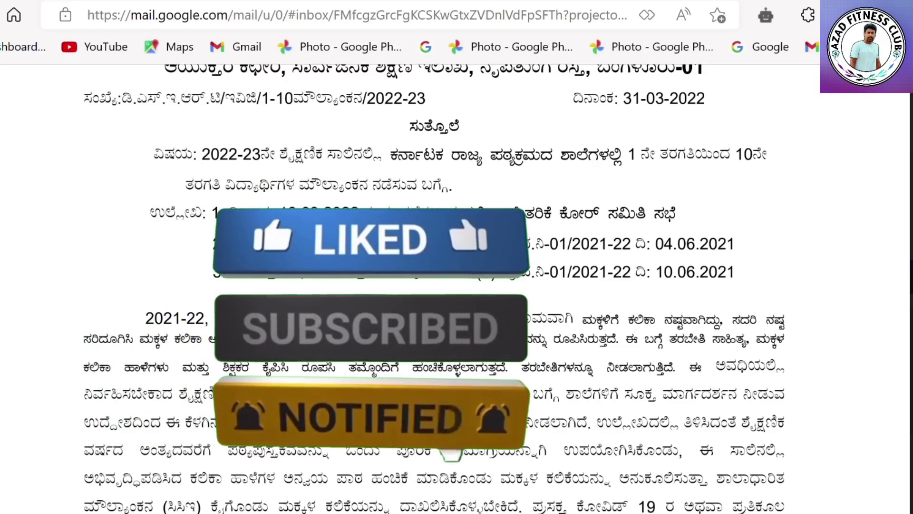
scroll(509, 243, "down", 8)
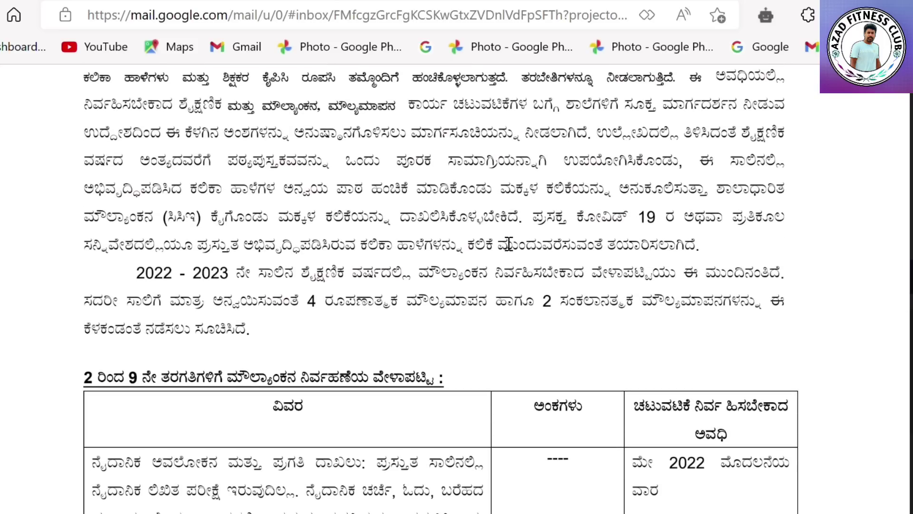
scroll(509, 244, "down", 5)
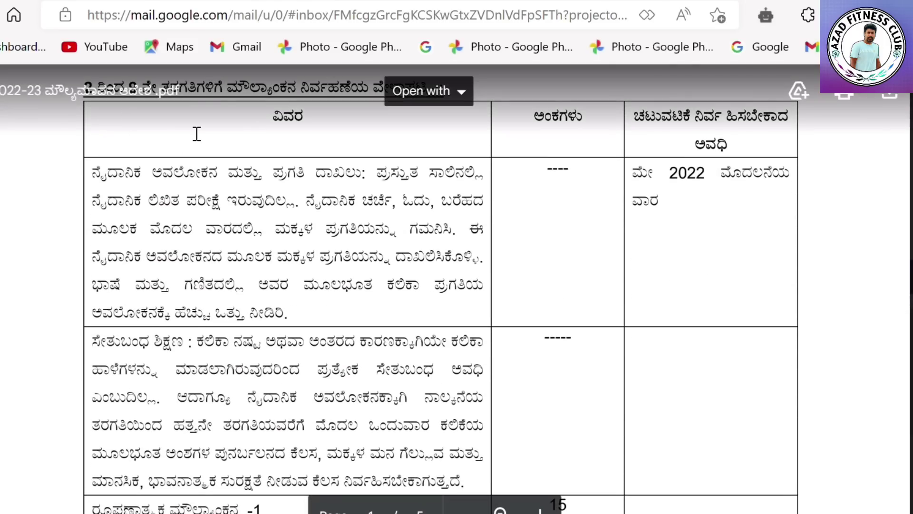
scroll(475, 181, "up", 1)
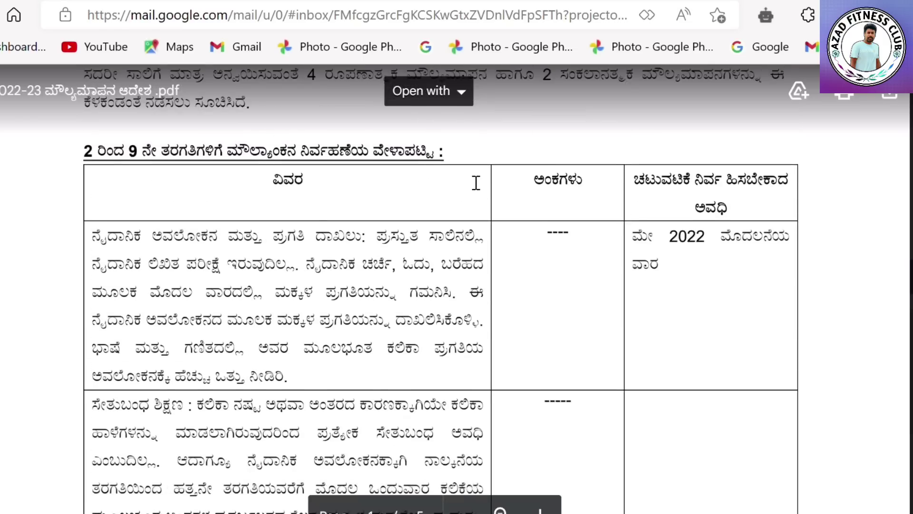
Step: Examine the classes 2 to 9 assessment schedule for the marks and months of each formative and summative assessment
scroll(477, 187, "down", 4)
scroll(477, 188, "down", 15)
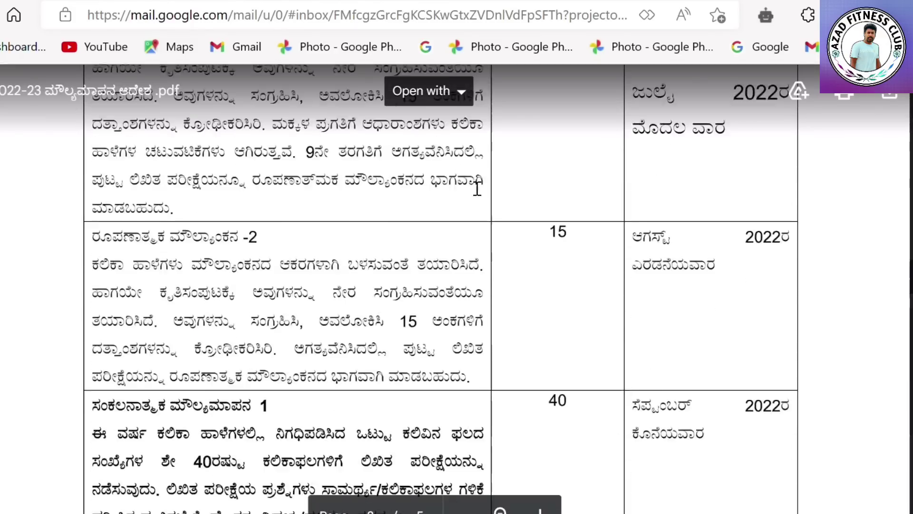
scroll(477, 188, "down", 10)
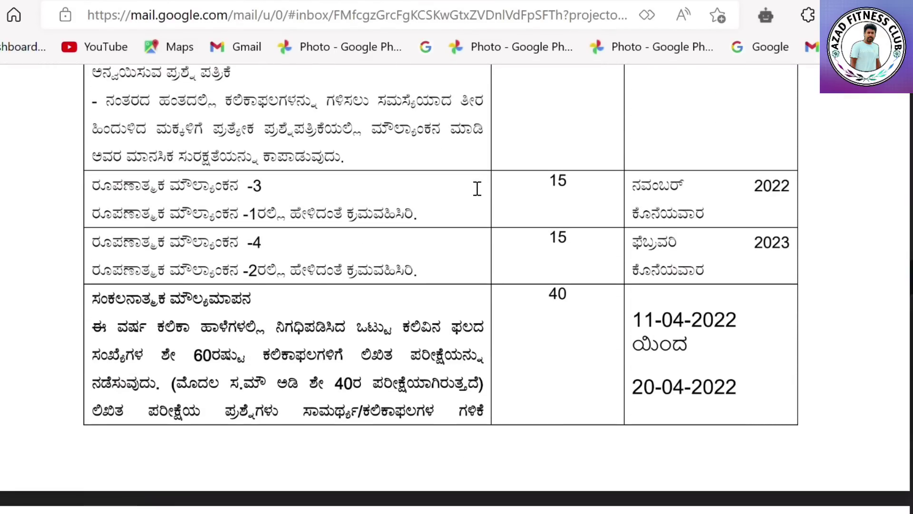
scroll(477, 189, "down", 3)
scroll(475, 192, "up", 9)
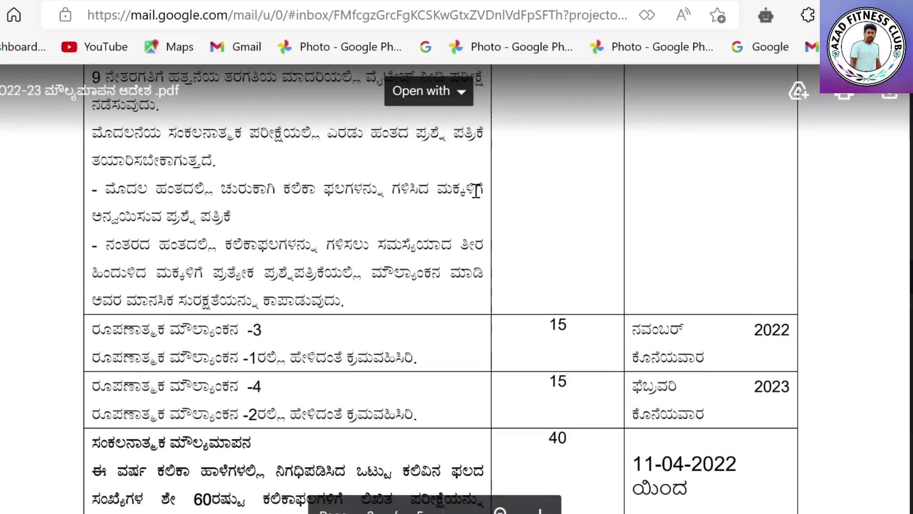
scroll(476, 190, "up", 3)
scroll(475, 190, "down", 1)
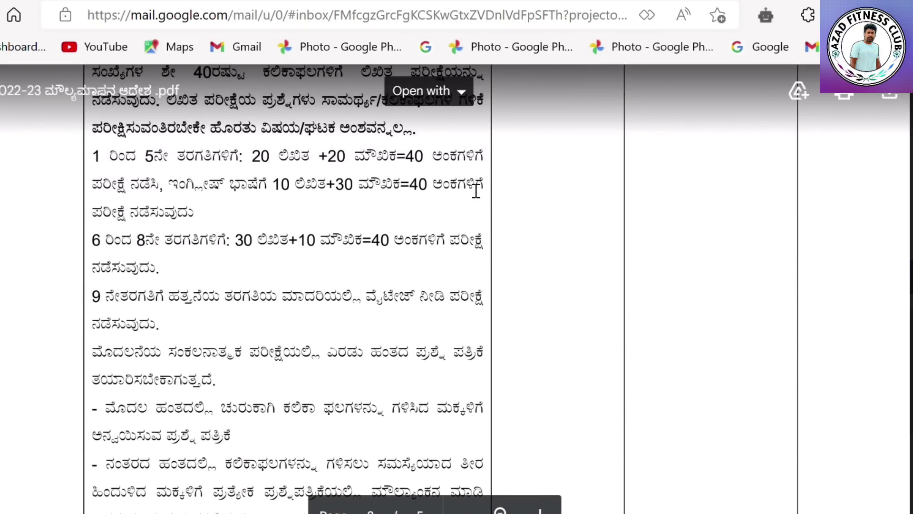
scroll(476, 190, "down", 10)
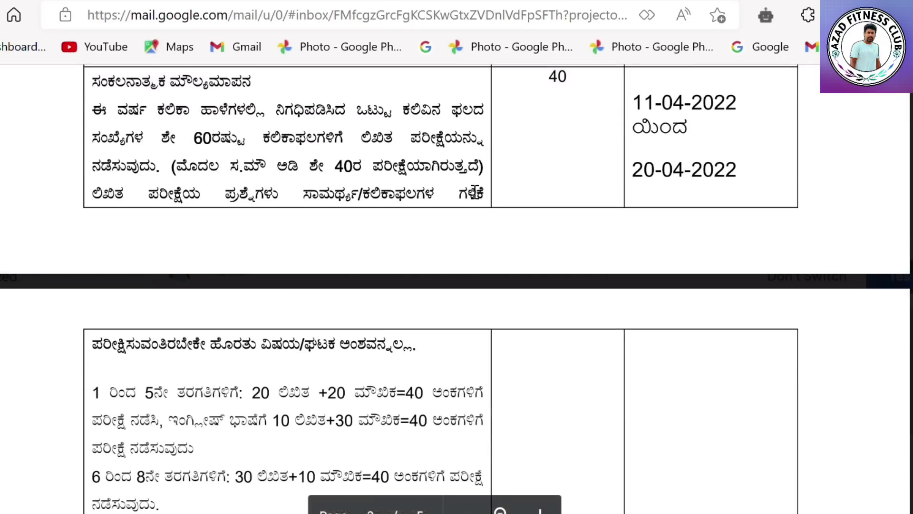
scroll(475, 193, "down", 10)
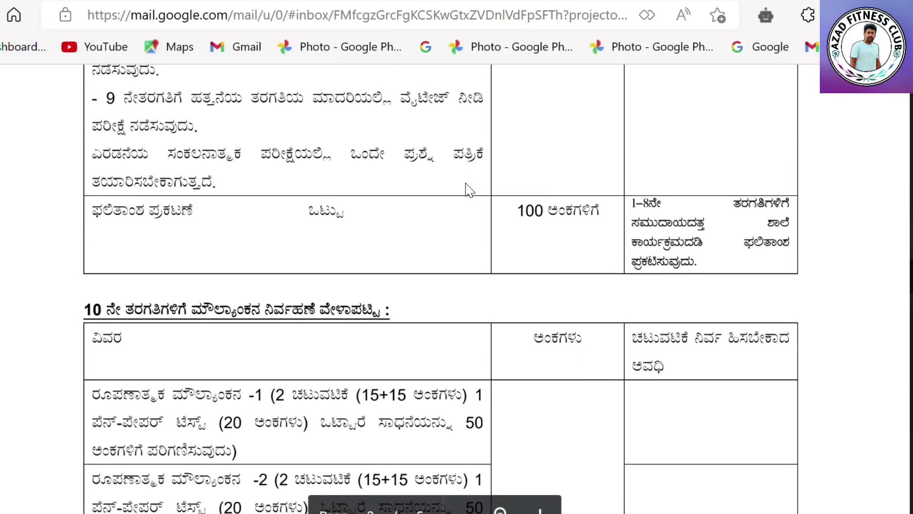
Step: Examine the class 10 assessment schedule, including its four formative assessments and the preparatory exam row
scroll(471, 190, "down", 3)
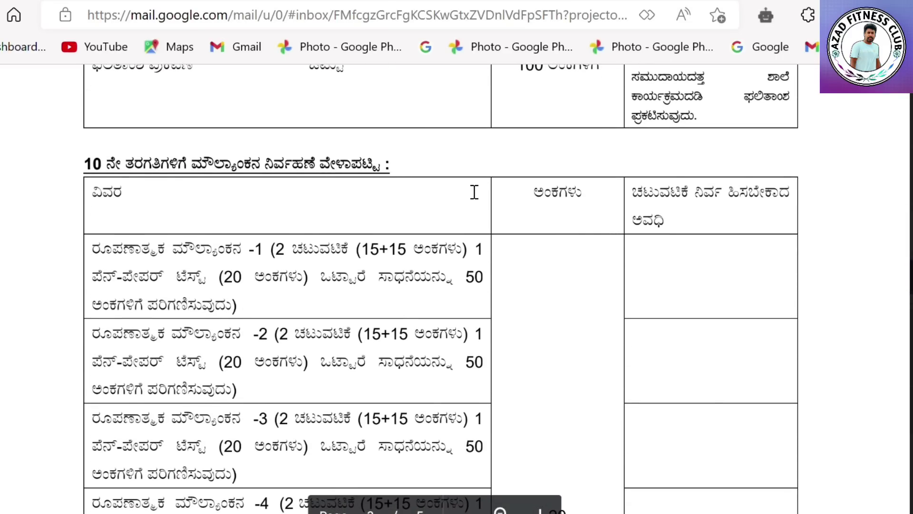
scroll(474, 192, "down", 2)
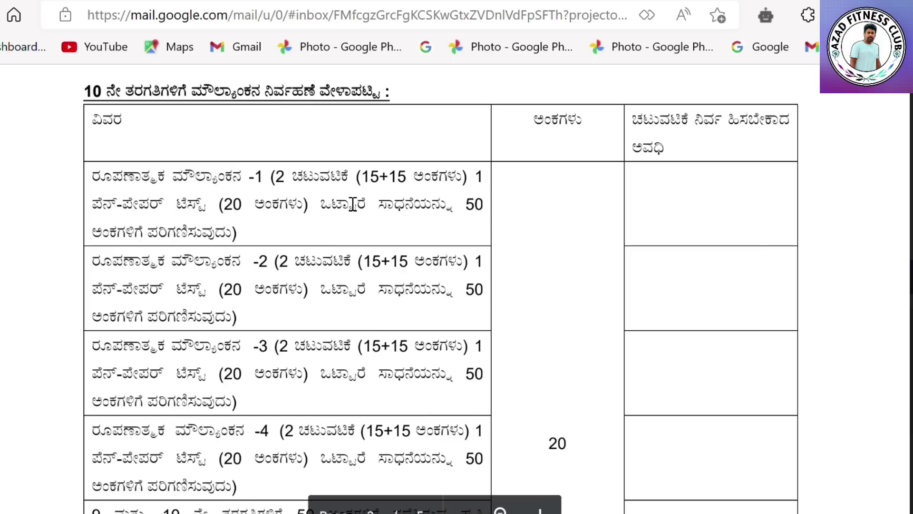
scroll(407, 231, "down", 2)
scroll(406, 231, "down", 10)
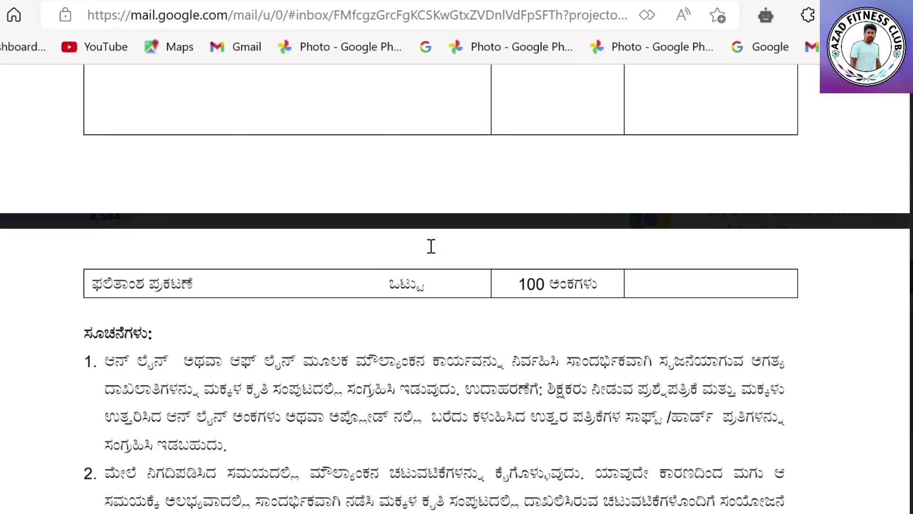
scroll(431, 246, "up", 6)
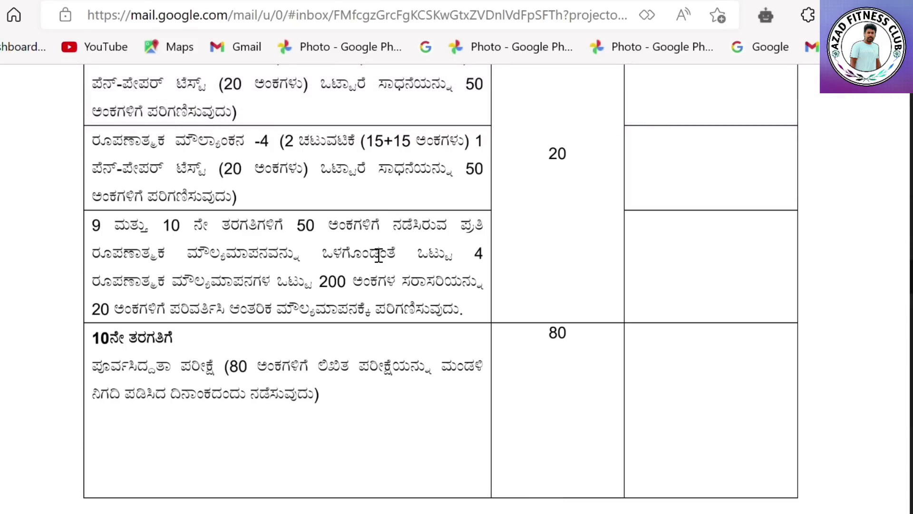
Step: Return to the classes 2 to 9 schedule and review the summative assessment details and the formative assessment 3 and 4 rows
scroll(379, 255, "up", 8)
scroll(379, 256, "up", 10)
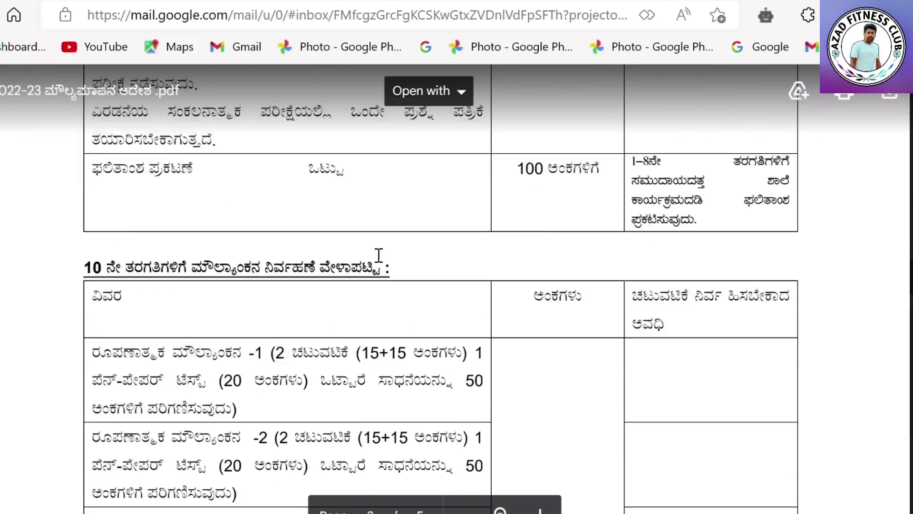
scroll(378, 256, "up", 10)
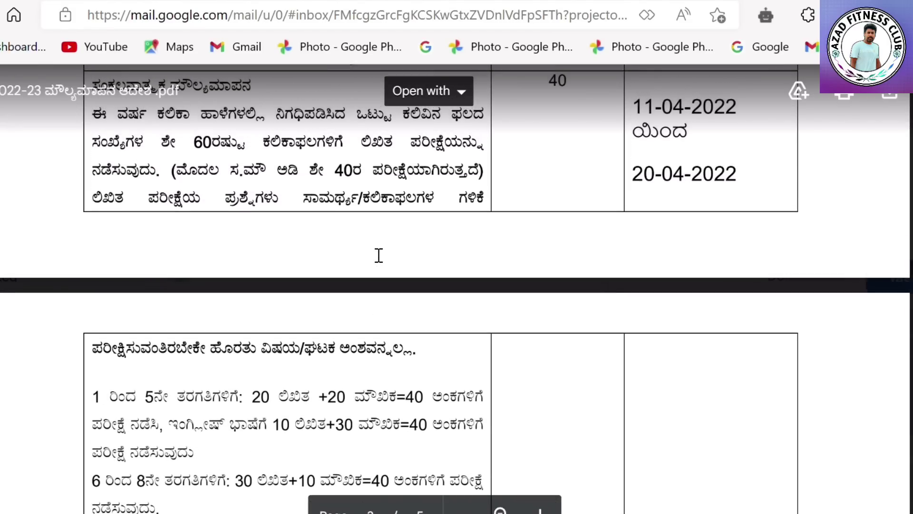
scroll(379, 255, "up", 5)
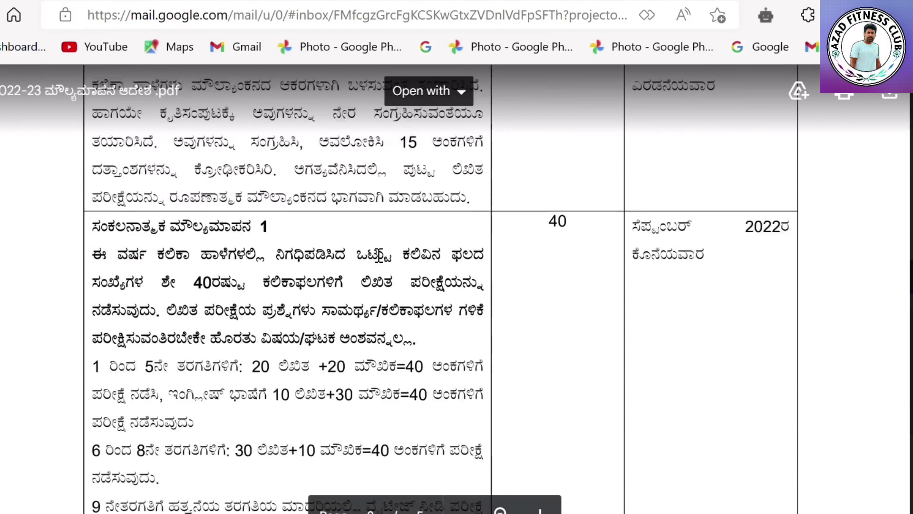
scroll(378, 255, "down", 6)
scroll(379, 256, "down", 1)
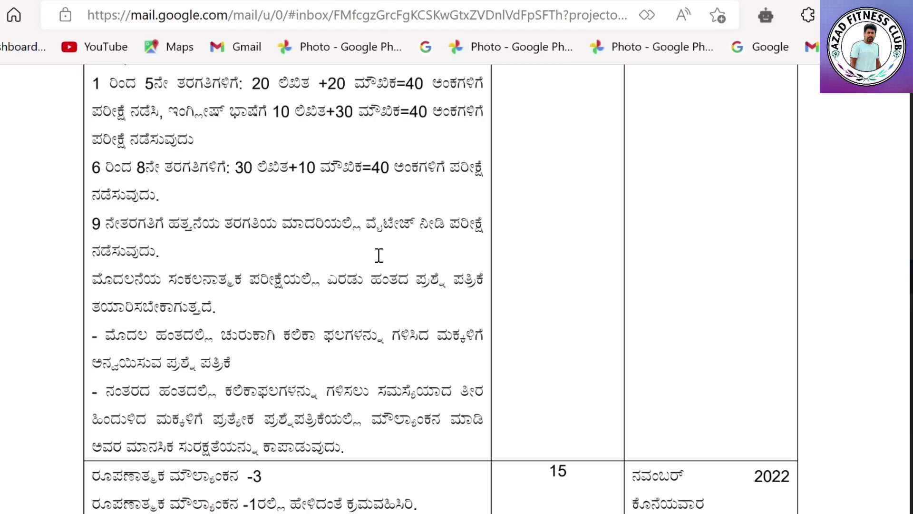
scroll(379, 255, "down", 3)
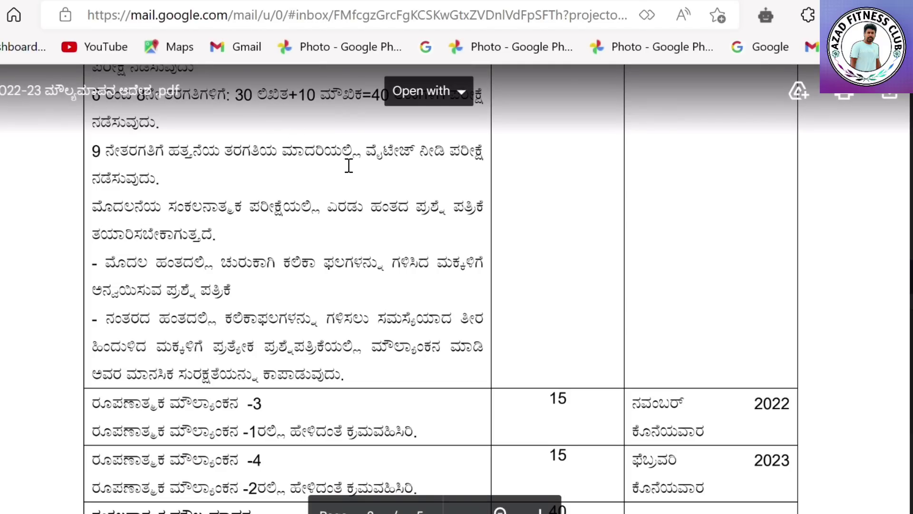
scroll(348, 165, "down", 9)
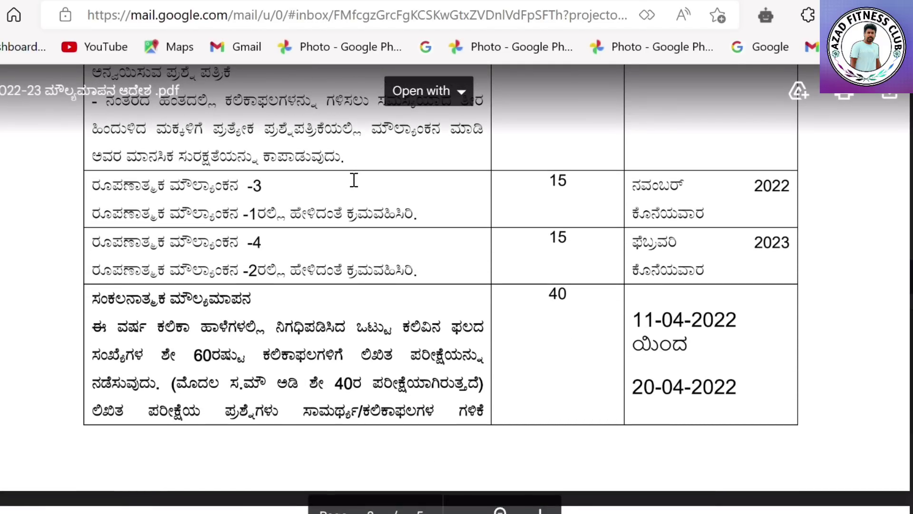
scroll(377, 217, "down", 2)
scroll(377, 219, "up", 5)
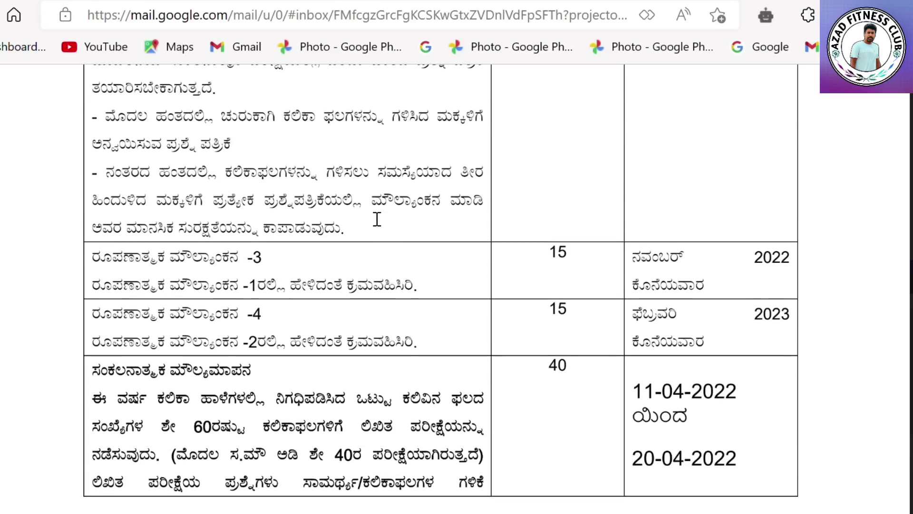
scroll(377, 219, "up", 3)
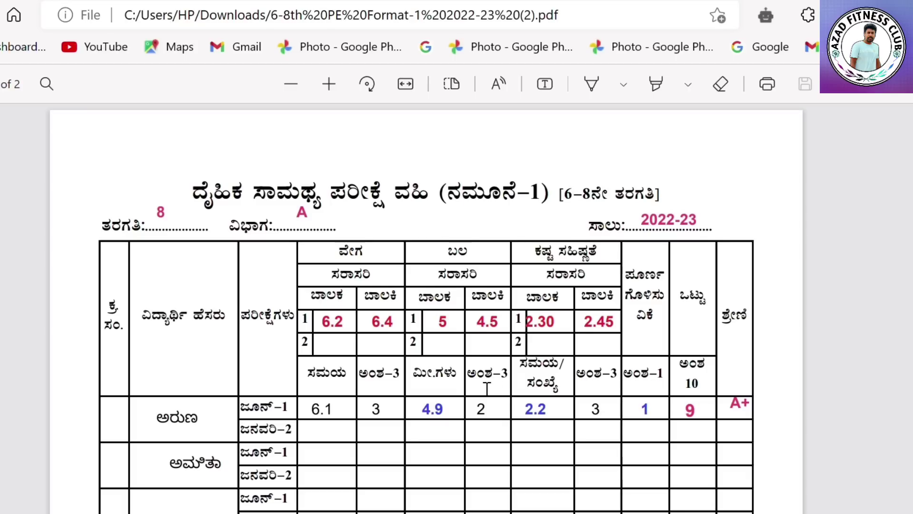
Step: Look over the filled 6-8th PE Format-1 fitness test register, and switch to the 6-8th PE Format-2 2022-23 PDF
scroll(487, 389, "down", 1)
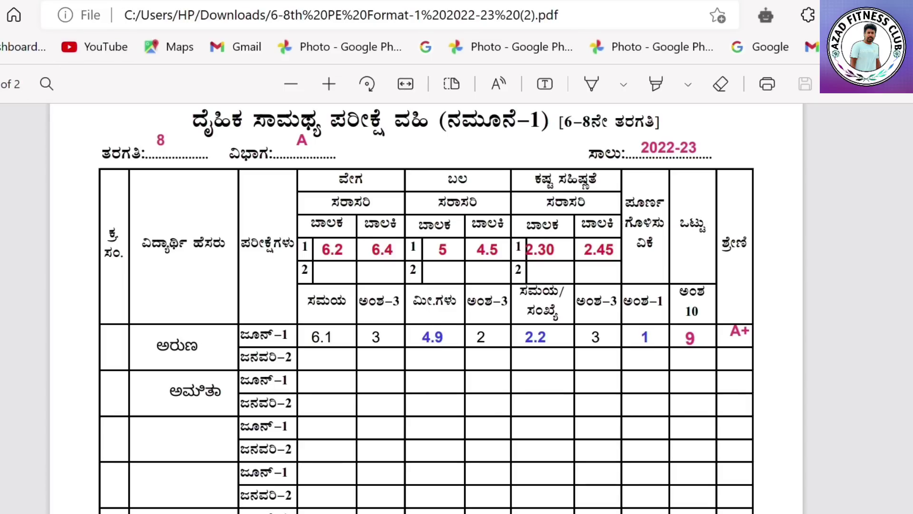
left_click(186, 6)
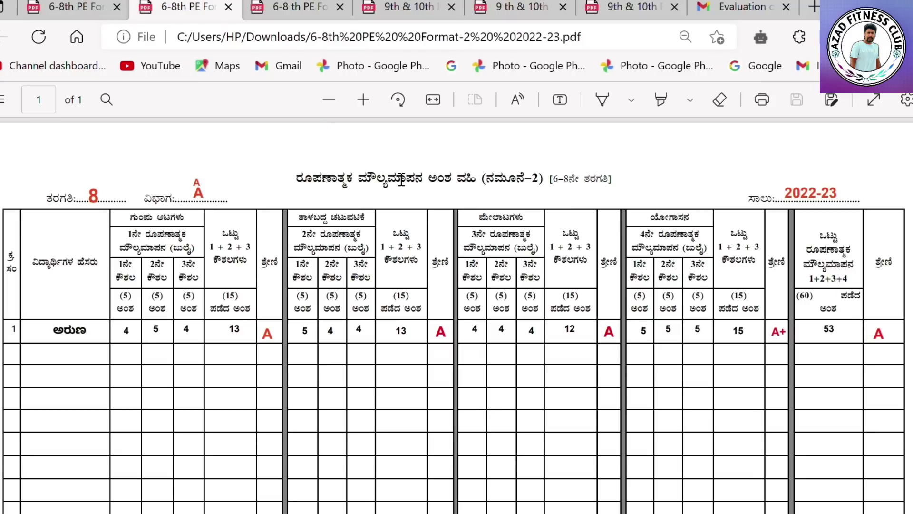